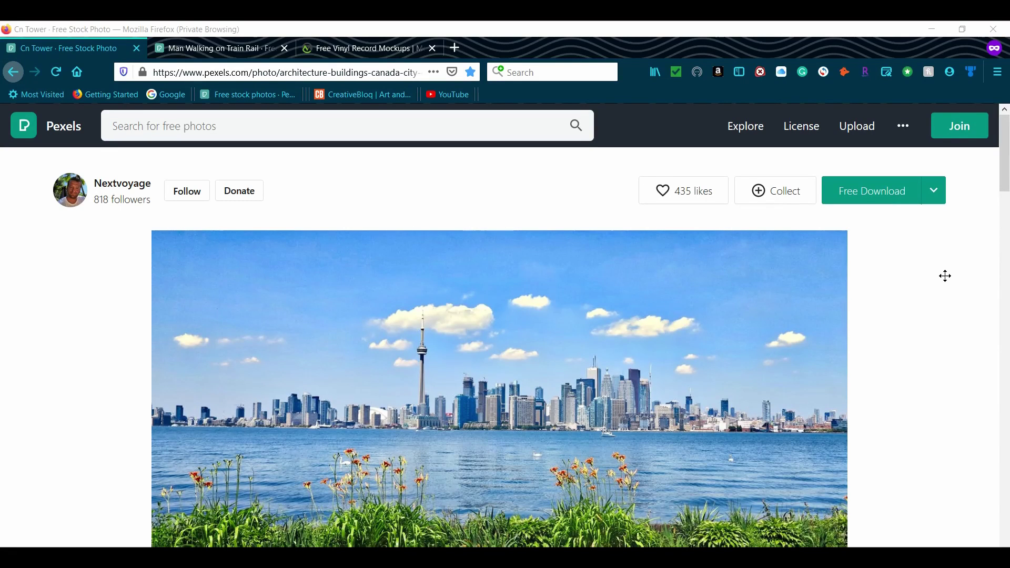
Step: Download the original-size CN Tower skyline photo from Pexels and open it in Affinity Photo
{"action": "left_click", "coordinate": [934, 202]}
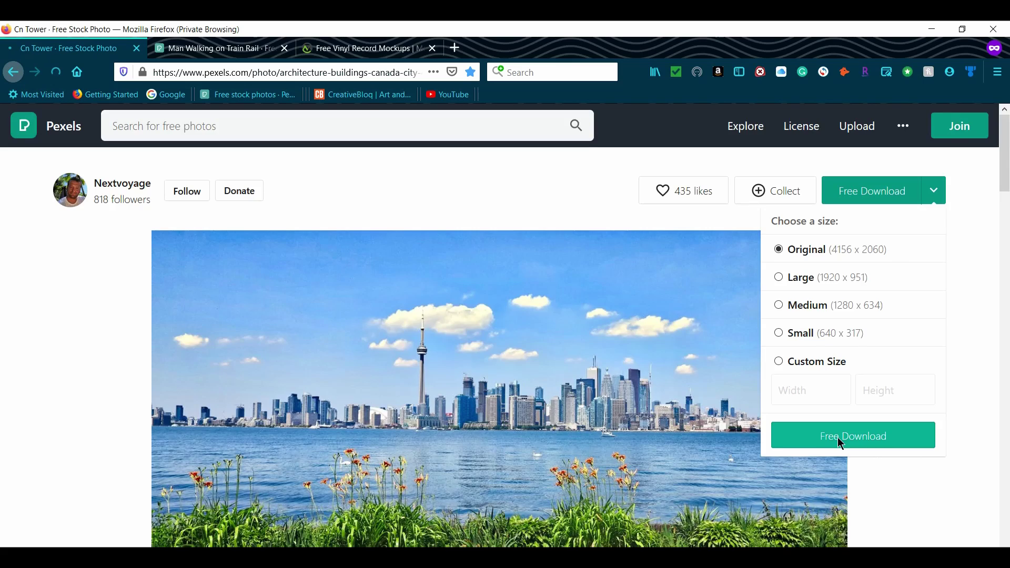
{"action": "left_click", "coordinate": [840, 443]}
{"action": "left_click", "coordinate": [225, 311]}
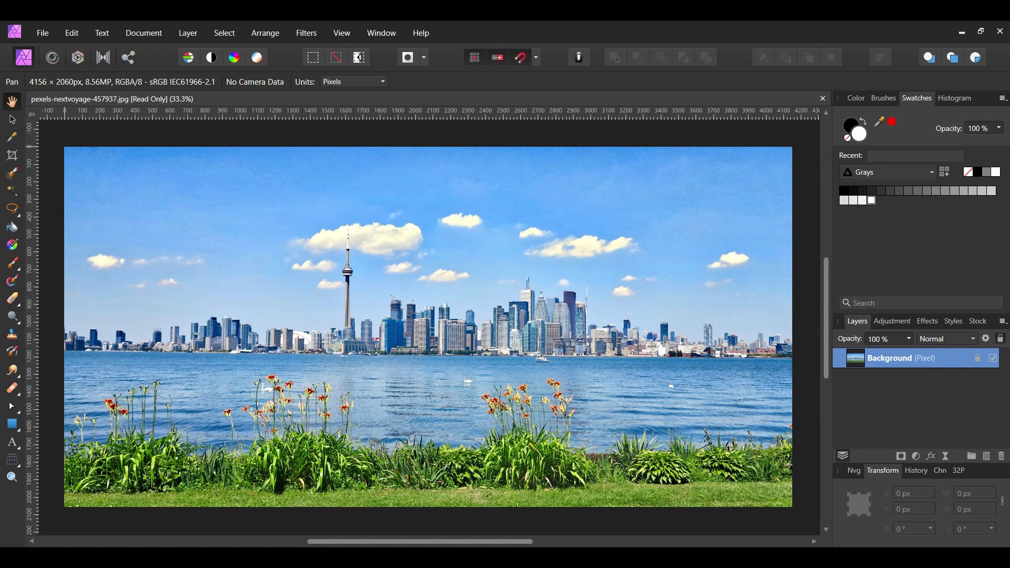
{"action": "left_click", "coordinate": [977, 358]}
Step: Resize the skyline document to a 2060 by 2060 px square without keeping its proportions
{"action": "left_click", "coordinate": [144, 33]}
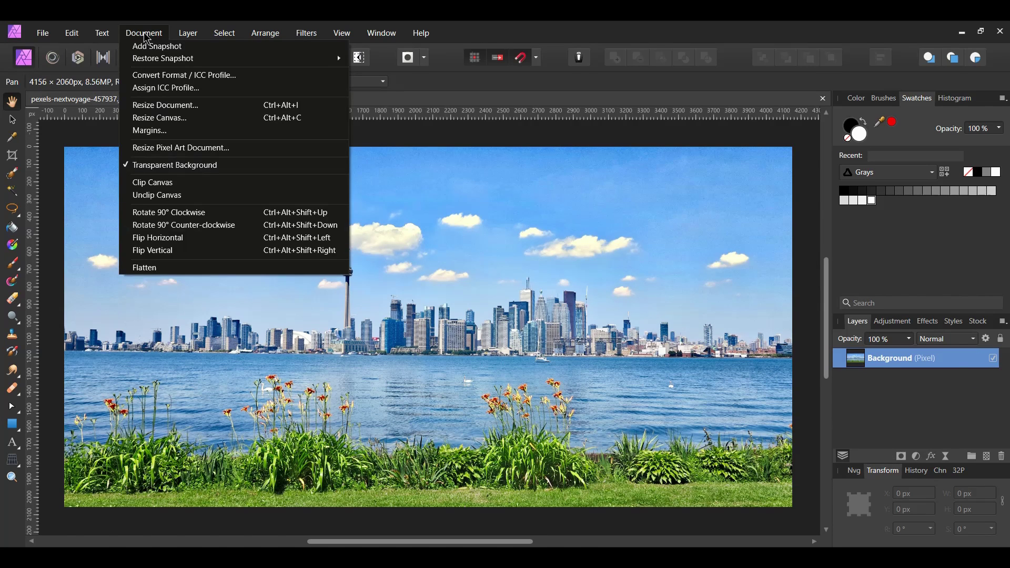
{"action": "left_click", "coordinate": [157, 105]}
{"action": "left_click", "coordinate": [520, 248]}
{"action": "double_click", "coordinate": [480, 243]}
{"action": "type", "text": "2060"}
{"action": "left_click", "coordinate": [559, 348]}
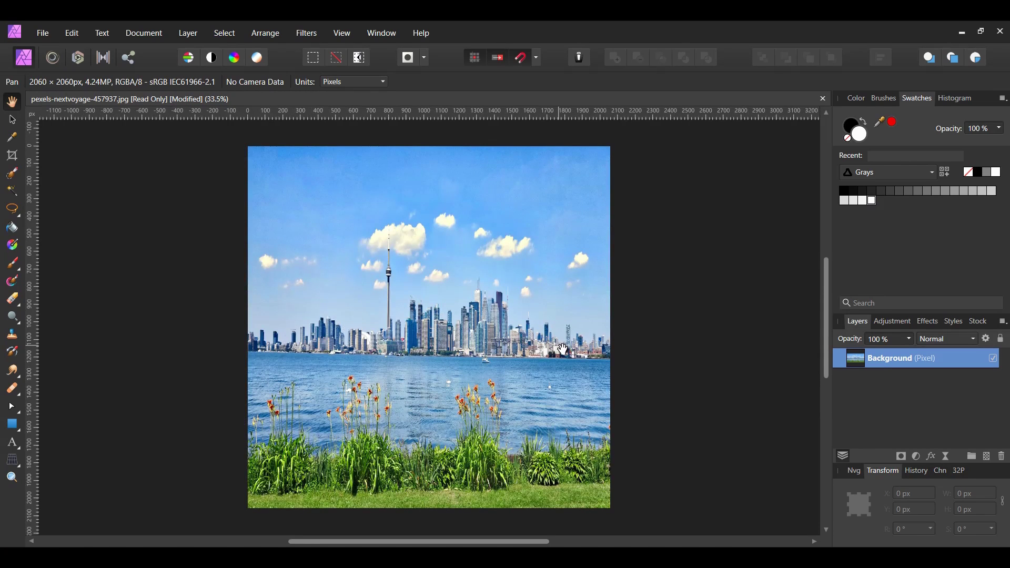
Step: Turn the Background layer of the skyline photo upside down
{"action": "key", "text": "v"}
{"action": "right_click", "coordinate": [498, 351]}
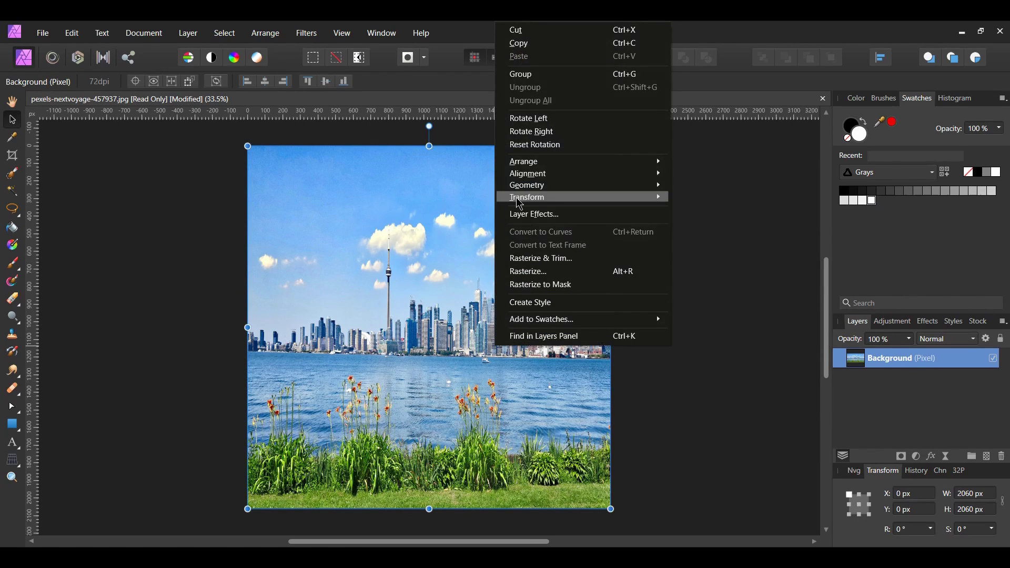
{"action": "mouse_move", "coordinate": [649, 206]}
{"action": "left_click", "coordinate": [682, 244]}
Step: Distort the inverted photo from rectangular to polar so the skyline wraps into a round planet
{"action": "left_click", "coordinate": [316, 36]}
{"action": "mouse_move", "coordinate": [368, 70]}
{"action": "left_click", "coordinate": [456, 171]}
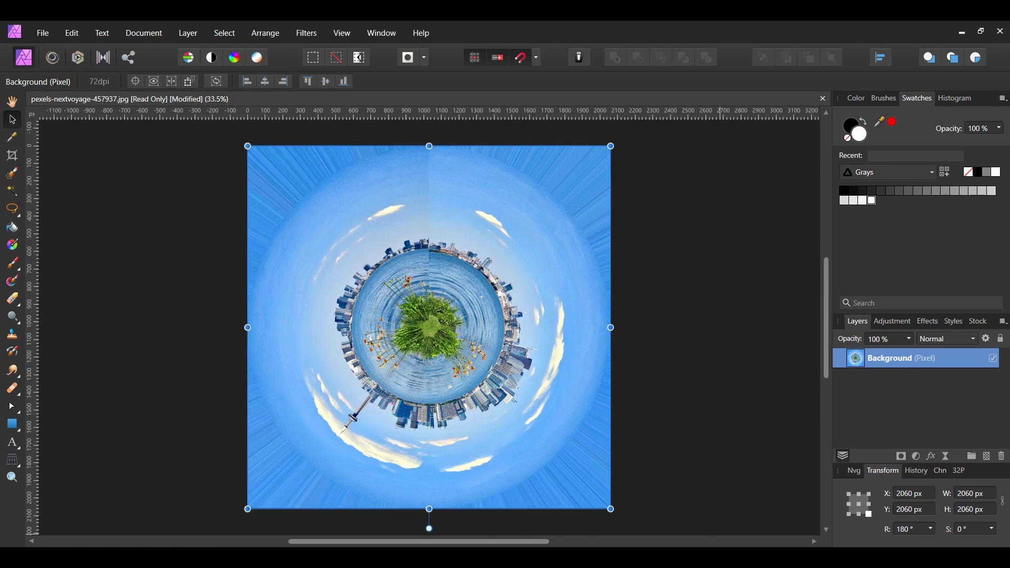
Step: Heal the vertical seam in the sky above the planet, using clean sky beside it as the source
{"action": "left_click", "coordinate": [13, 390]}
{"action": "left_click", "coordinate": [460, 218], "text": "alt"}
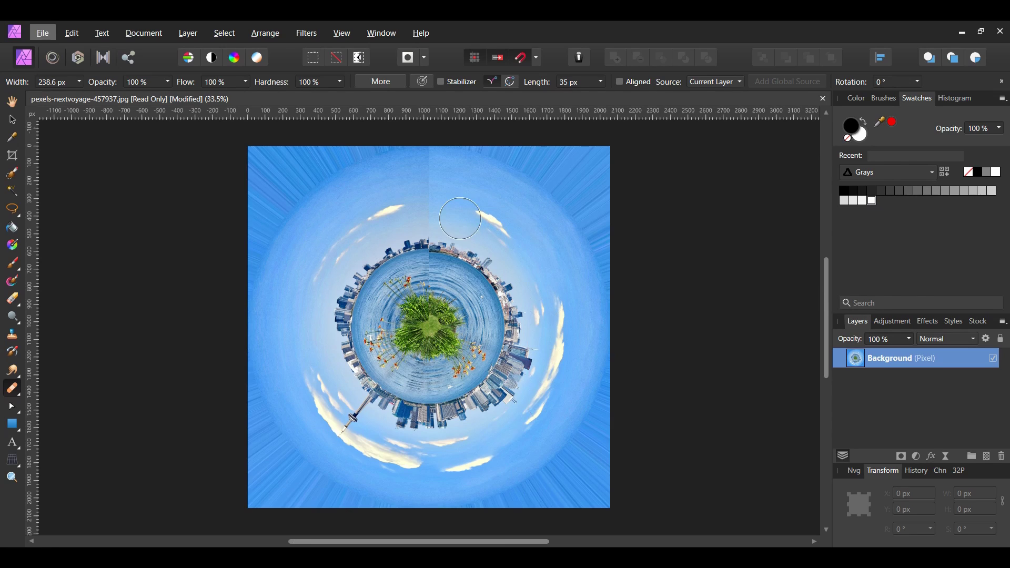
{"action": "left_click", "coordinate": [466, 191], "text": "alt"}
{"action": "mouse_move", "coordinate": [431, 188]}
{"action": "left_mouse_down"}
{"action": "mouse_move", "coordinate": [429, 228]}
{"action": "mouse_move", "coordinate": [436, 220]}
{"action": "left_mouse_up"}
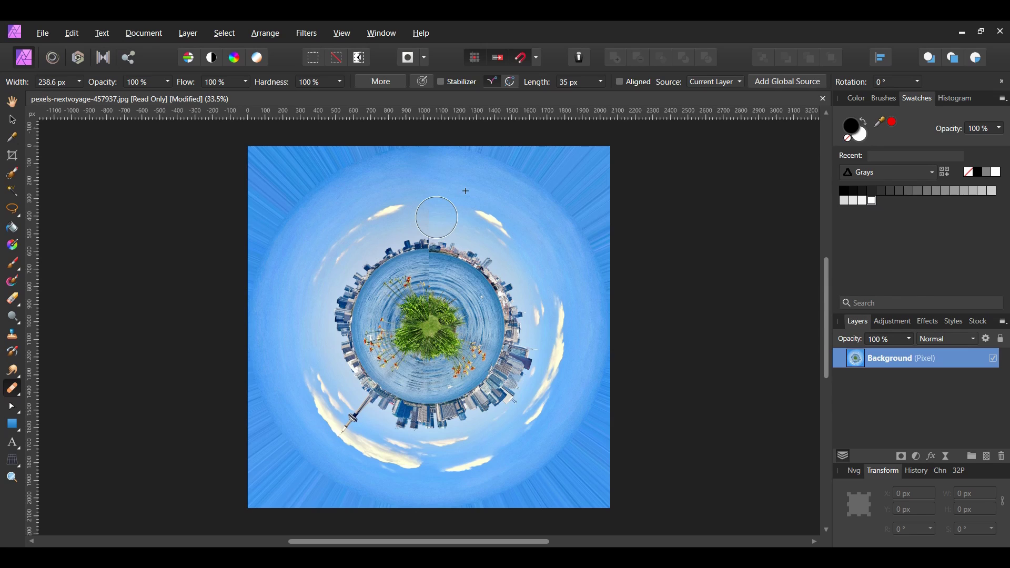
Step: Heal the seam through the water with a brush of about 106 px, sampling the nearby water
{"action": "left_click", "coordinate": [451, 273], "text": "alt"}
{"action": "scroll", "coordinate": [439, 272], "scroll_direction": "up", "scroll_amount": 3}
{"action": "key", "text": "bracketleft"}
{"action": "key", "text": "bracketleft"}
{"action": "key", "text": "bracketleft"}
{"action": "left_click", "coordinate": [437, 258]}
Step: Heal the radial streaks in the right-hand and lower-left sky corners with sampled smooth sky
{"action": "scroll", "coordinate": [780, 396], "scroll_direction": "down", "scroll_amount": 1}
{"action": "scroll", "coordinate": [773, 384], "scroll_direction": "right", "scroll_amount": 2}
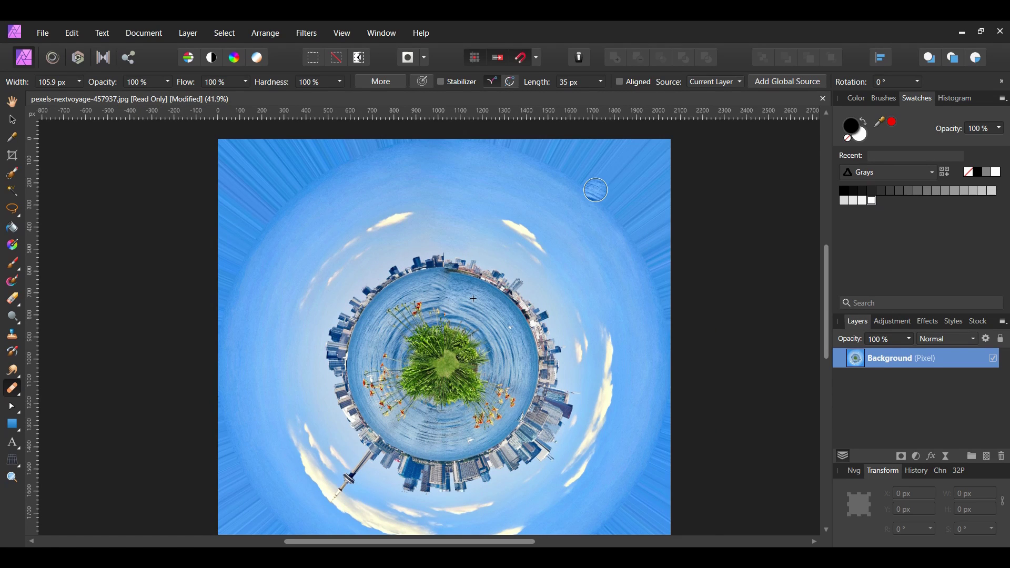
{"action": "left_click", "coordinate": [595, 190], "text": "alt"}
{"action": "key", "text": "alt"}
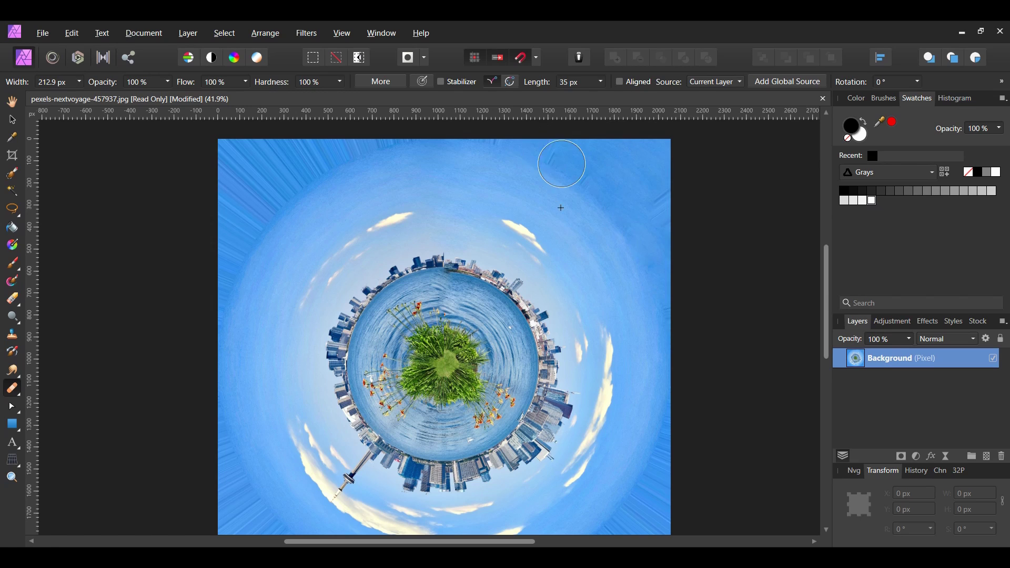
{"action": "mouse_move", "coordinate": [561, 163]}
{"action": "left_mouse_down"}
{"action": "mouse_move", "coordinate": [631, 216]}
{"action": "mouse_move", "coordinate": [657, 198]}
{"action": "mouse_move", "coordinate": [676, 242]}
{"action": "mouse_move", "coordinate": [667, 273]}
{"action": "mouse_move", "coordinate": [674, 343]}
{"action": "mouse_move", "coordinate": [678, 316]}
{"action": "left_mouse_up"}
{"action": "scroll", "coordinate": [678, 268], "scroll_direction": "down", "scroll_amount": 3}
{"action": "left_click", "coordinate": [603, 409], "text": "alt"}
{"action": "left_click", "coordinate": [297, 426], "text": "alt"}
{"action": "mouse_move", "coordinate": [226, 368]}
{"action": "left_mouse_down"}
{"action": "mouse_move", "coordinate": [221, 389]}
{"action": "mouse_move", "coordinate": [264, 459]}
{"action": "mouse_move", "coordinate": [339, 510]}
{"action": "mouse_move", "coordinate": [357, 512]}
{"action": "mouse_move", "coordinate": [317, 479]}
{"action": "mouse_move", "coordinate": [390, 513]}
{"action": "mouse_move", "coordinate": [266, 506]}
{"action": "mouse_move", "coordinate": [229, 476]}
{"action": "mouse_move", "coordinate": [224, 455]}
{"action": "mouse_move", "coordinate": [265, 489]}
{"action": "mouse_move", "coordinate": [230, 494]}
{"action": "mouse_move", "coordinate": [318, 521]}
{"action": "mouse_move", "coordinate": [241, 392]}
{"action": "mouse_move", "coordinate": [259, 465]}
{"action": "mouse_move", "coordinate": [347, 498]}
{"action": "left_mouse_up"}
Step: Heal the radial streaks in the upper-left corner and along the adjoining sky edges
{"action": "scroll", "coordinate": [153, 369], "scroll_direction": "up", "scroll_amount": 4}
{"action": "left_click", "coordinate": [292, 261], "text": "alt"}
{"action": "left_click_drag", "start_coordinate": [218, 302], "coordinate": [244, 252]}
{"action": "mouse_move", "coordinate": [252, 233]}
{"action": "left_mouse_down"}
{"action": "mouse_move", "coordinate": [299, 180]}
{"action": "mouse_move", "coordinate": [291, 214]}
{"action": "mouse_move", "coordinate": [385, 167]}
{"action": "mouse_move", "coordinate": [357, 162]}
{"action": "left_mouse_up"}
{"action": "left_click", "coordinate": [269, 223]}
{"action": "mouse_move", "coordinate": [252, 253]}
{"action": "left_mouse_down"}
{"action": "mouse_move", "coordinate": [287, 214]}
{"action": "mouse_move", "coordinate": [284, 195]}
{"action": "mouse_move", "coordinate": [334, 159]}
{"action": "mouse_move", "coordinate": [249, 190]}
{"action": "mouse_move", "coordinate": [227, 215]}
{"action": "mouse_move", "coordinate": [270, 174]}
{"action": "mouse_move", "coordinate": [231, 184]}
{"action": "mouse_move", "coordinate": [268, 154]}
{"action": "mouse_move", "coordinate": [268, 170]}
{"action": "mouse_move", "coordinate": [322, 149]}
{"action": "mouse_move", "coordinate": [288, 216]}
{"action": "mouse_move", "coordinate": [257, 244]}
{"action": "mouse_move", "coordinate": [224, 250]}
{"action": "mouse_move", "coordinate": [229, 162]}
{"action": "left_mouse_up"}
{"action": "scroll", "coordinate": [708, 332], "scroll_direction": "down", "scroll_amount": 1}
{"action": "scroll", "coordinate": [708, 331], "scroll_direction": "down", "scroll_amount": 2}
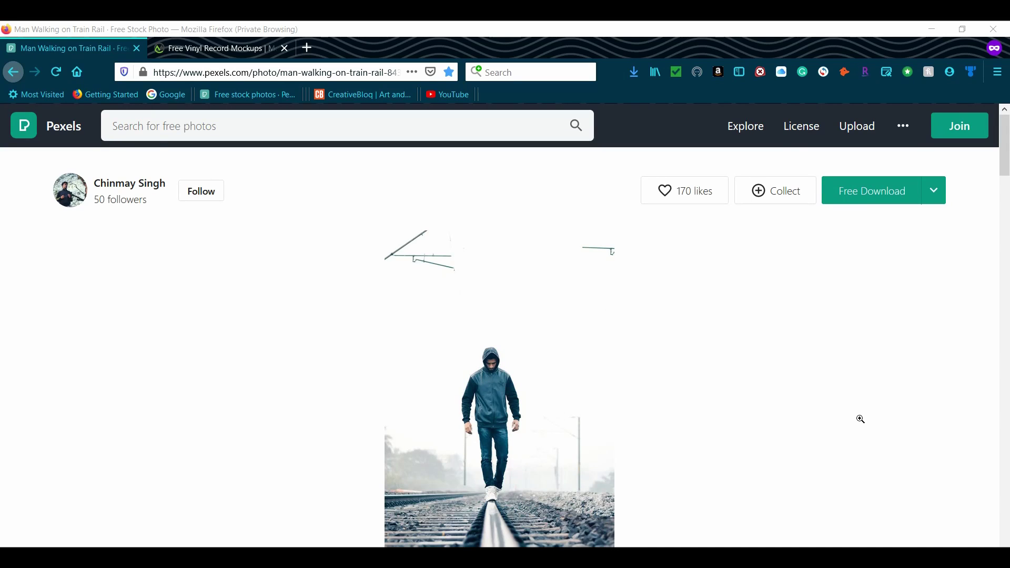
Step: Download the Man Walking on Train Rail photo from Pexels and open it in Affinity Photo
{"action": "left_click", "coordinate": [935, 191]}
{"action": "left_click", "coordinate": [877, 446]}
{"action": "left_click", "coordinate": [220, 310]}
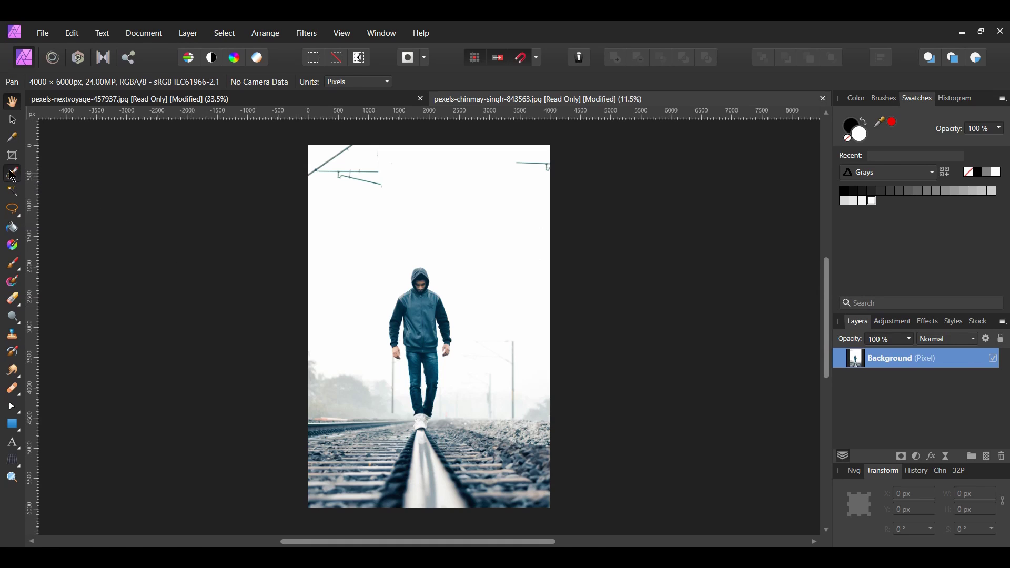
Step: Select the walking man with the Selection Brush, using an enlarged brush
{"action": "left_click", "coordinate": [13, 174]}
{"action": "key", "text": "]"}
{"action": "mouse_move", "coordinate": [421, 427]}
{"action": "left_mouse_down"}
{"action": "mouse_move", "coordinate": [415, 294]}
{"action": "mouse_move", "coordinate": [437, 315]}
{"action": "mouse_move", "coordinate": [394, 353]}
{"action": "mouse_move", "coordinate": [445, 354]}
{"action": "left_mouse_up"}
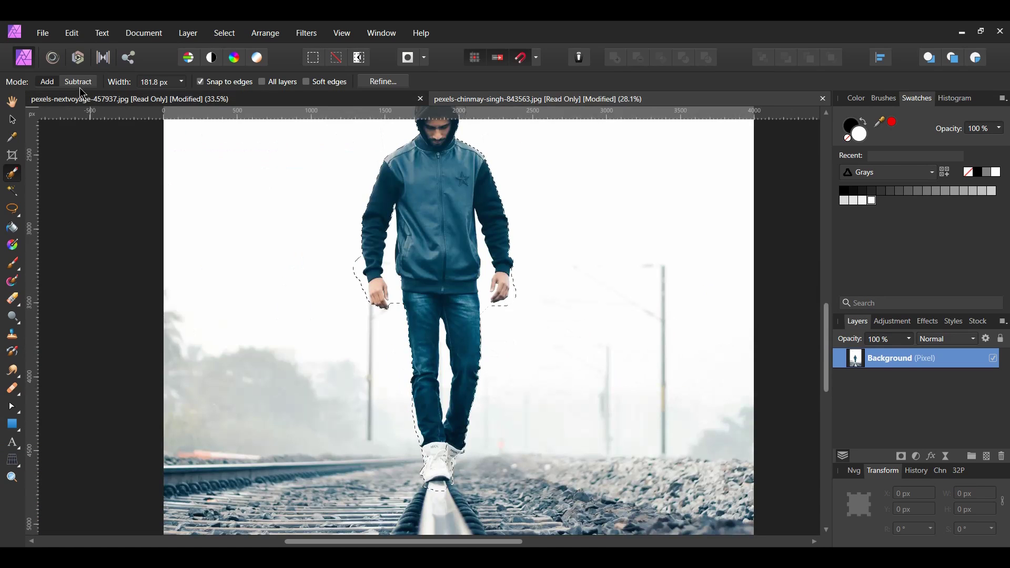
Step: Subtract the unwanted background around the man's shoes and legs from the selection with a smaller brush
{"action": "left_click", "coordinate": [78, 83]}
{"action": "left_click_drag", "start_coordinate": [437, 497], "coordinate": [453, 494]}
{"action": "key", "text": "bracketleft"}
{"action": "key", "text": "bracketleft"}
{"action": "key", "text": "bracketleft"}
{"action": "key", "text": "bracketleft"}
{"action": "mouse_move", "coordinate": [444, 418]}
{"action": "left_mouse_down"}
{"action": "mouse_move", "coordinate": [440, 342]}
{"action": "mouse_move", "coordinate": [444, 400]}
{"action": "left_mouse_up"}
Step: Refine the selection around the man and output it to a new layer
{"action": "scroll", "coordinate": [391, 261], "scroll_direction": "up", "scroll_amount": 2}
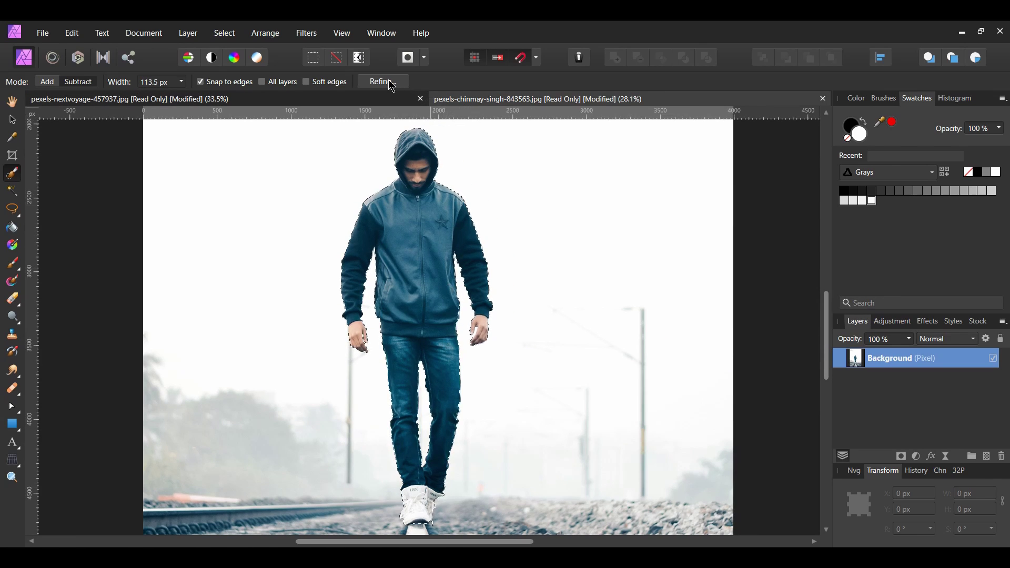
{"action": "left_click", "coordinate": [392, 83]}
{"action": "left_click", "coordinate": [787, 485]}
{"action": "left_click", "coordinate": [607, 528]}
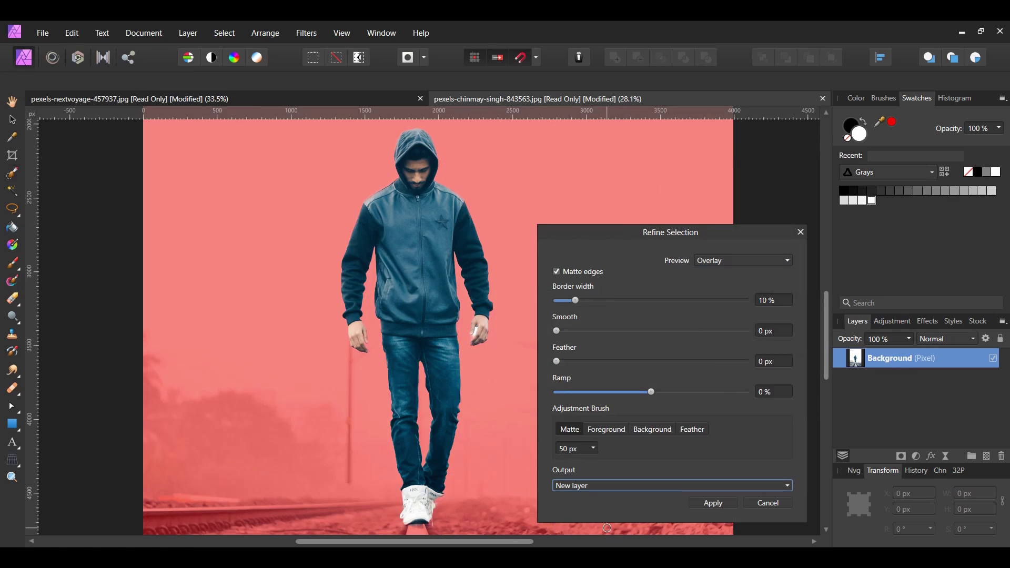
{"action": "left_click", "coordinate": [717, 504]}
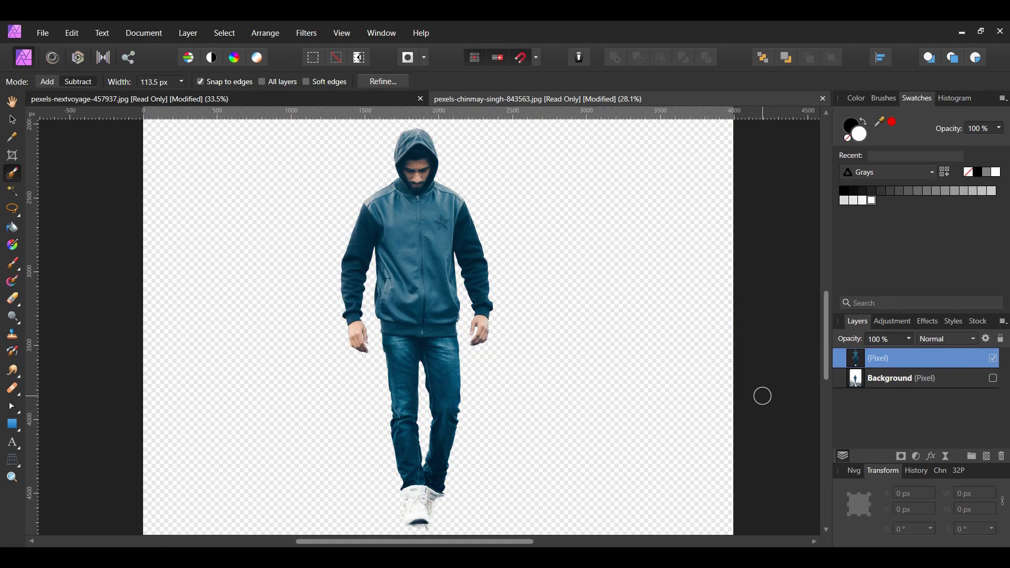
Step: Paste the cut-out man into the planet document, scaled proportionally to about 348 by 910 px and standing on the central grass
{"action": "key", "text": "v"}
{"action": "left_click", "coordinate": [210, 98]}
{"action": "key", "text": "ctrl+v"}
{"action": "left_click", "coordinate": [1004, 502]}
{"action": "left_click_drag", "start_coordinate": [631, 483], "coordinate": [522, 230]}
{"action": "left_click_drag", "start_coordinate": [577, 152], "coordinate": [539, 278]}
{"action": "left_click_drag", "start_coordinate": [467, 467], "coordinate": [467, 336]}
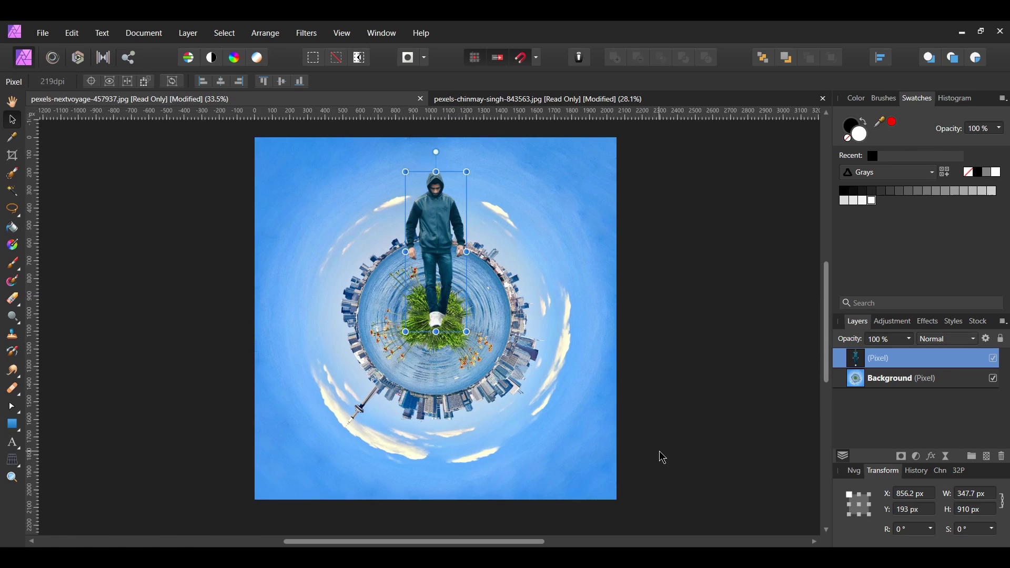
Step: Duplicate the man layer and rename the lower copy "Shadow"
{"action": "key", "text": "ctrl+j"}
{"action": "left_click", "coordinate": [895, 376]}
{"action": "double_click", "coordinate": [894, 376]}
{"action": "type", "text": "Shadow"}
{"action": "key", "text": "Return"}
Step: Fill the man's silhouette on the Shadow layer with black and clear the selection
{"action": "key", "text": "ctrl+d"}
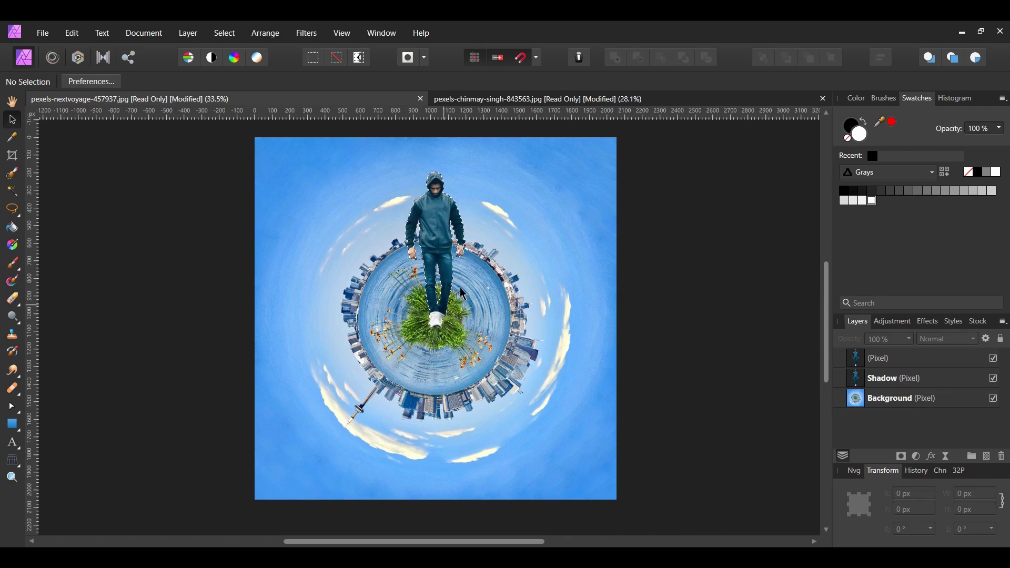
{"action": "left_click", "coordinate": [976, 175]}
{"action": "left_click", "coordinate": [905, 378]}
{"action": "left_click", "coordinate": [72, 33]}
{"action": "left_click", "coordinate": [78, 211]}
{"action": "left_click", "coordinate": [224, 33]}
{"action": "left_click", "coordinate": [734, 321]}
Step: Squash and slightly tilt the Shadow layer to about 358 by 334 px, lying on the grass behind the man
{"action": "left_click", "coordinate": [896, 383]}
{"action": "left_click_drag", "start_coordinate": [436, 172], "coordinate": [436, 281]}
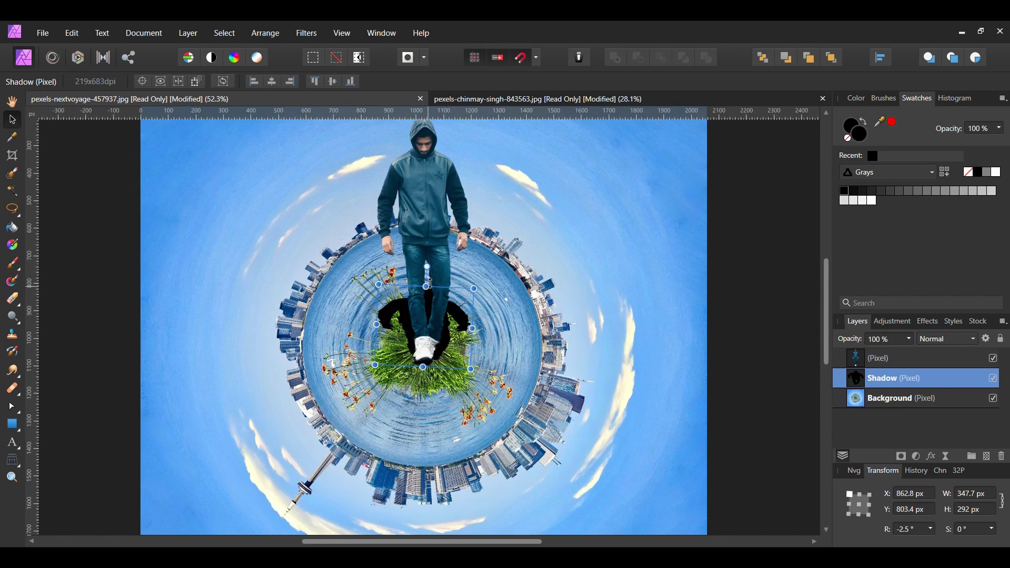
{"action": "left_click_drag", "start_coordinate": [430, 284], "coordinate": [432, 265]}
Step: Soften the Shadow layer with a blur filter
{"action": "left_click", "coordinate": [306, 33]}
{"action": "mouse_move", "coordinate": [463, 63]}
{"action": "left_click", "coordinate": [495, 83]}
{"action": "left_click", "coordinate": [681, 513]}
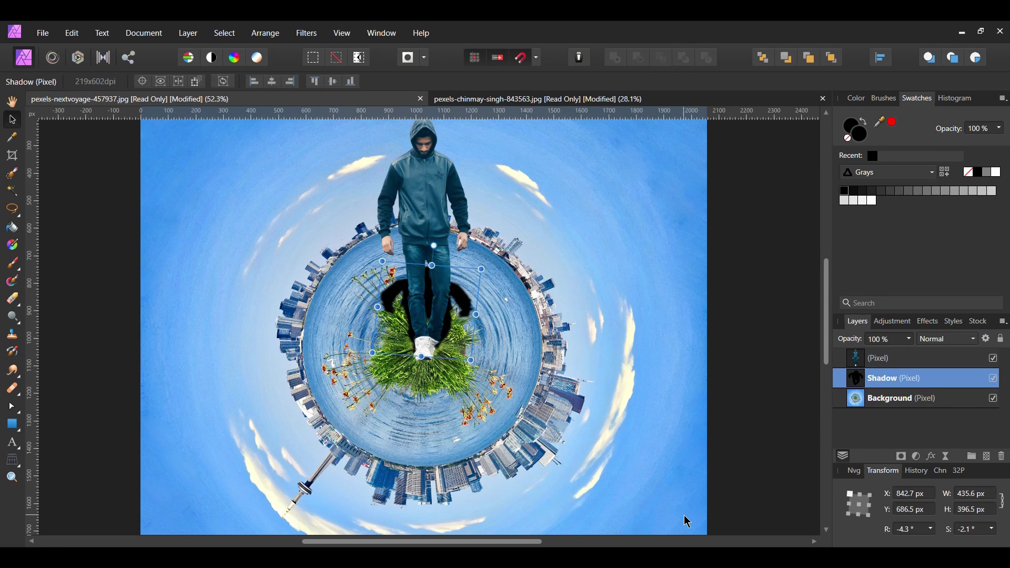
Step: Set the Shadow layer's opacity to 30% and deselect it
{"action": "left_click_drag", "start_coordinate": [913, 356], "coordinate": [845, 352]}
{"action": "left_click", "coordinate": [911, 341]}
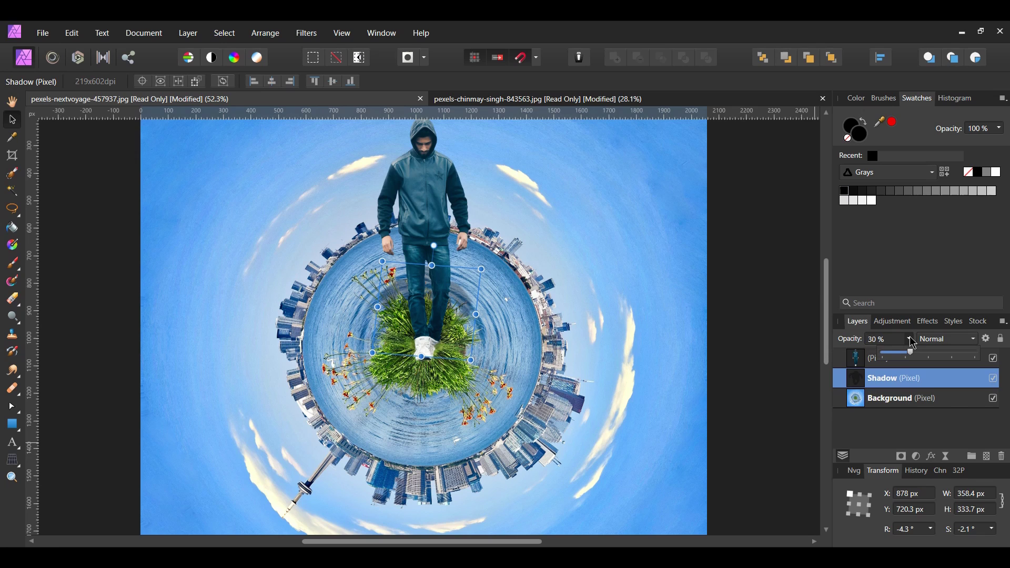
{"action": "left_click", "coordinate": [805, 457]}
{"action": "key", "text": "ctrl+minus"}
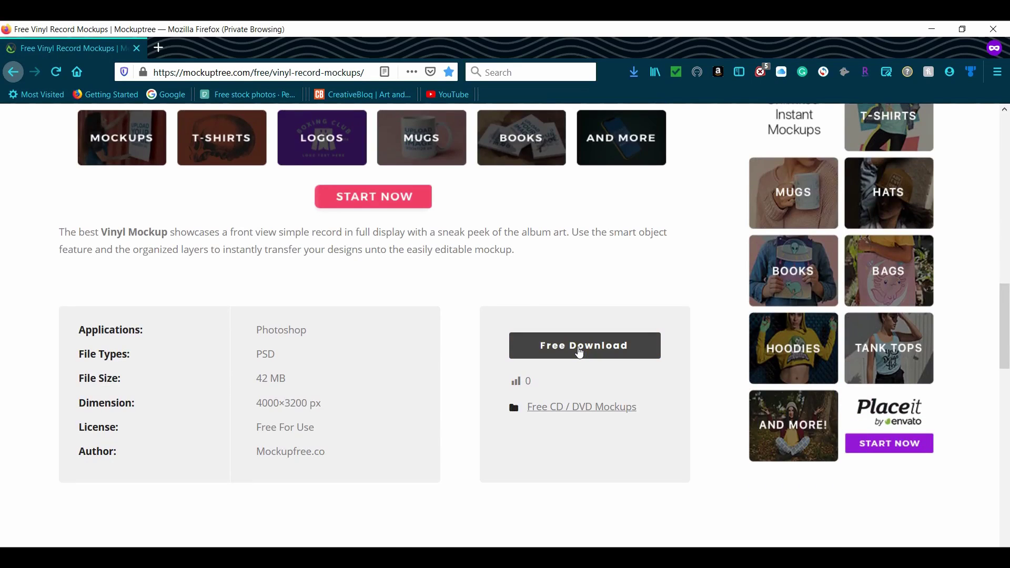
Step: Download the free vinyl record mockup from the mockup website
{"action": "left_click", "coordinate": [580, 353]}
{"action": "scroll", "coordinate": [663, 406], "scroll_direction": "down", "scroll_amount": 5}
{"action": "scroll", "coordinate": [664, 408], "scroll_direction": "down", "scroll_amount": 15}
{"action": "left_click", "coordinate": [198, 349]}
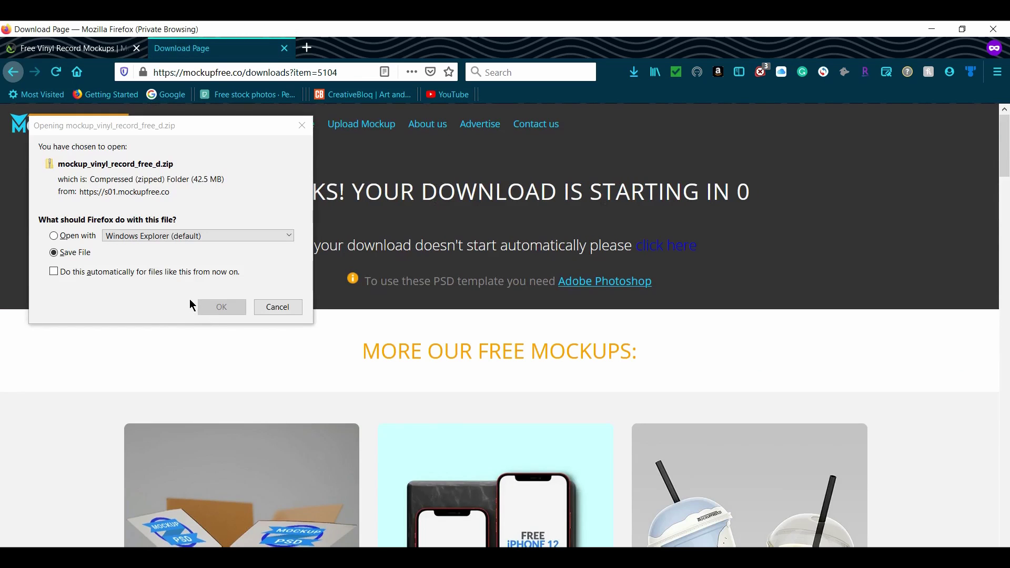
{"action": "left_click", "coordinate": [225, 308]}
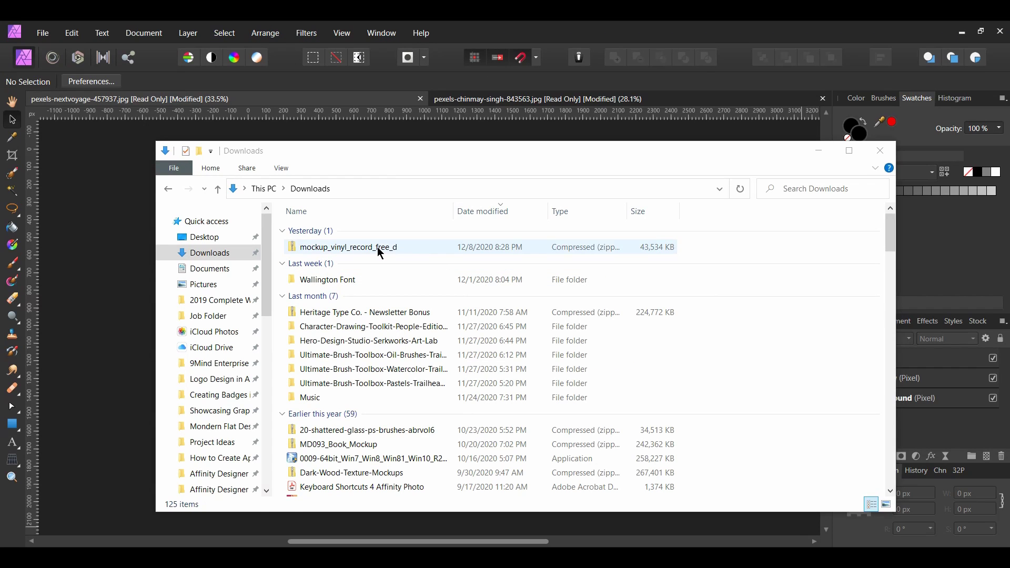
Step: Extract the downloaded mockup_vinyl_record_free_d archive into the Downloads folder
{"action": "right_click", "coordinate": [380, 253]}
{"action": "left_click", "coordinate": [403, 299]}
{"action": "left_click", "coordinate": [601, 430]}
Step: Open Mockup.psd from the extracted folder in Affinity Photo and hide the Mockupfree.co layer
{"action": "double_click", "coordinate": [379, 249]}
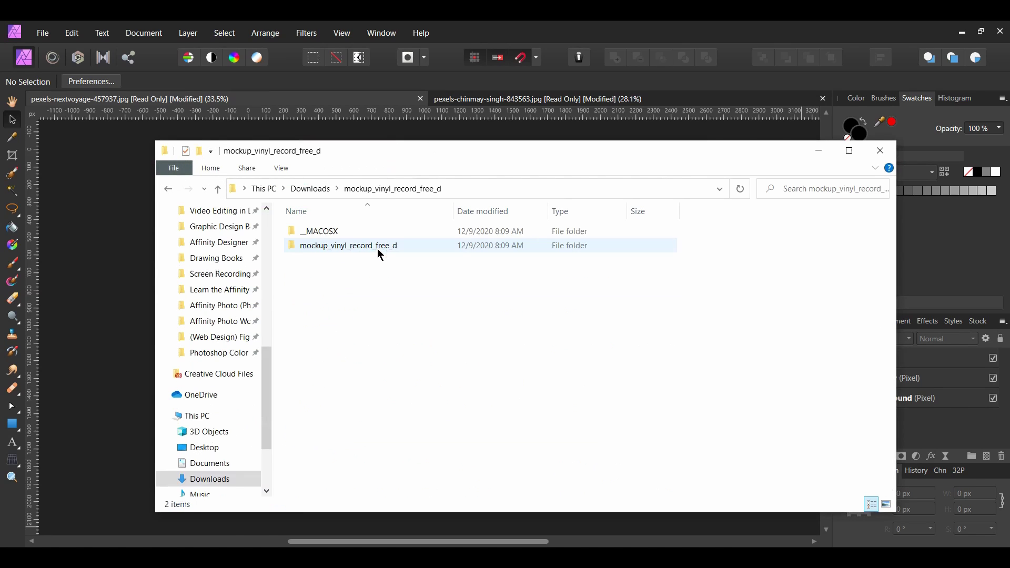
{"action": "double_click", "coordinate": [381, 247]}
{"action": "right_click", "coordinate": [313, 246]}
{"action": "mouse_move", "coordinate": [455, 329]}
{"action": "left_click", "coordinate": [511, 340]}
{"action": "left_click", "coordinate": [994, 360]}
{"action": "scroll", "coordinate": [750, 406], "scroll_direction": "up", "scroll_amount": 1}
Step: Group the man, Shadow and Background layers of the planet document and copy the group into Mockup.psd
{"action": "left_click", "coordinate": [377, 99]}
{"action": "left_click", "coordinate": [911, 362]}
{"action": "left_click", "coordinate": [913, 405], "text": "shift"}
{"action": "key", "text": "ctrl+g"}
{"action": "left_click", "coordinate": [639, 100]}
{"action": "key", "text": "h"}
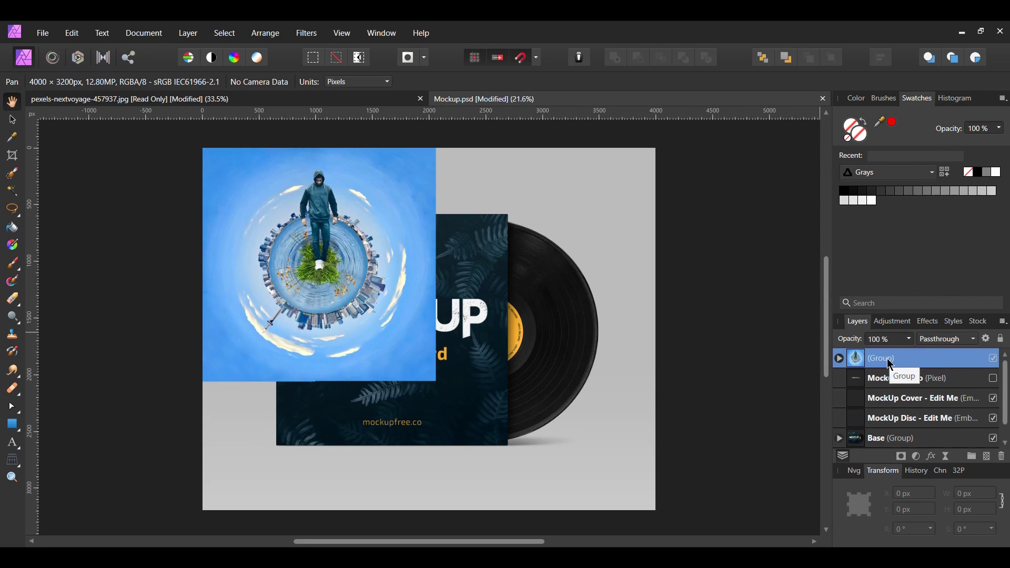
Step: Move the planet group into the MockUp Cover - Edit Me layer on the sleeve and delete the old cover artwork
{"action": "mouse_move", "coordinate": [889, 363]}
{"action": "left_mouse_down"}
{"action": "mouse_move", "coordinate": [870, 439]}
{"action": "mouse_move", "coordinate": [877, 409]}
{"action": "left_mouse_up"}
{"action": "left_click_drag", "start_coordinate": [878, 391], "coordinate": [879, 403]}
{"action": "left_click", "coordinate": [911, 420]}
{"action": "key", "text": "Delete"}
Step: Recolour the mockup's background in the Base group with a green sampled from the planet's grass
{"action": "left_click", "coordinate": [839, 437]}
{"action": "left_click", "coordinate": [905, 441]}
{"action": "left_click_drag", "start_coordinate": [878, 122], "coordinate": [394, 338]}
{"action": "left_click", "coordinate": [891, 123]}
{"action": "scroll", "coordinate": [771, 367], "scroll_direction": "down", "scroll_amount": 2}
{"action": "scroll", "coordinate": [770, 367], "scroll_direction": "up", "scroll_amount": 1}
{"action": "left_click_drag", "start_coordinate": [771, 367], "coordinate": [786, 364]}
{"action": "left_click", "coordinate": [789, 527]}
Step: Add the artistic texts "Bitter" and "Sweet" across the upper part of the cover and set both in Constantia Italic
{"action": "left_click", "coordinate": [14, 444]}
{"action": "key", "text": "ctrl+v"}
{"action": "left_click", "coordinate": [102, 82]}
{"action": "type", "text": "con"}
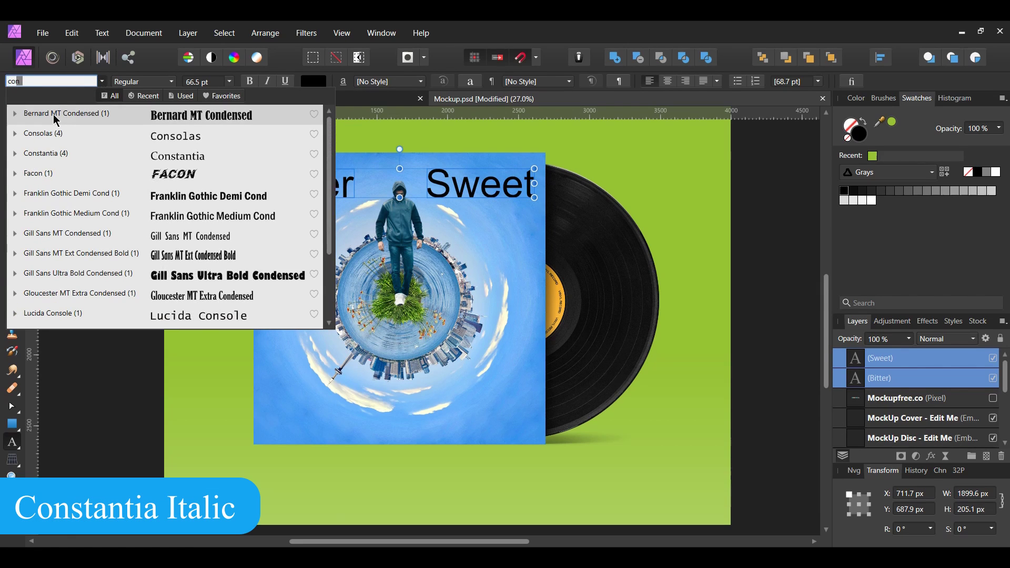
{"action": "left_click", "coordinate": [16, 154]}
{"action": "left_click", "coordinate": [38, 198]}
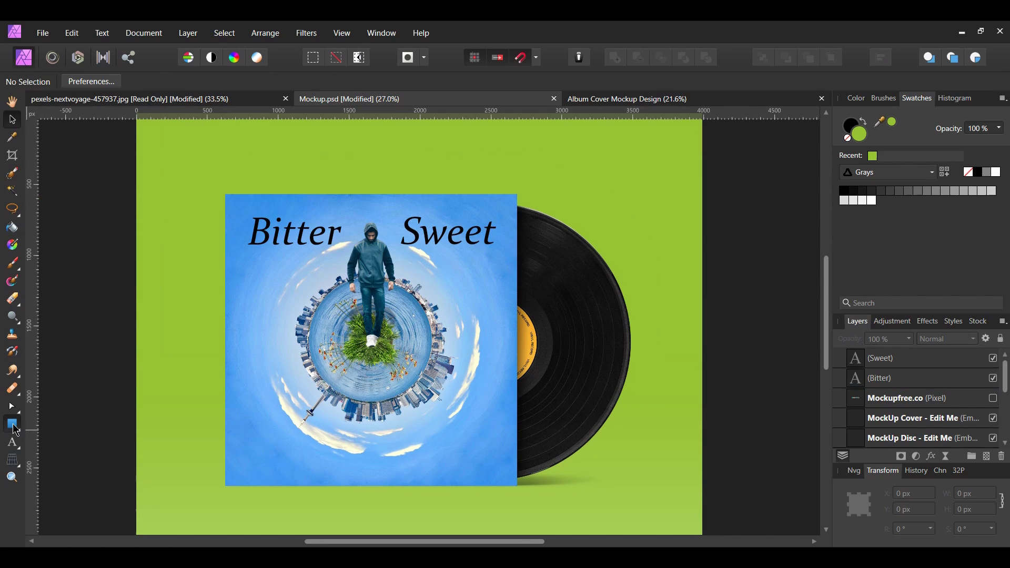
Step: Draw a white rectangle of about 216 by 94 px in the cover's lower-right corner as the barcode base
{"action": "left_click", "coordinate": [12, 423]}
{"action": "scroll", "coordinate": [413, 507], "scroll_direction": "up", "scroll_amount": 5}
{"action": "left_click_drag", "start_coordinate": [646, 386], "coordinate": [760, 436]}
{"action": "left_click", "coordinate": [997, 172]}
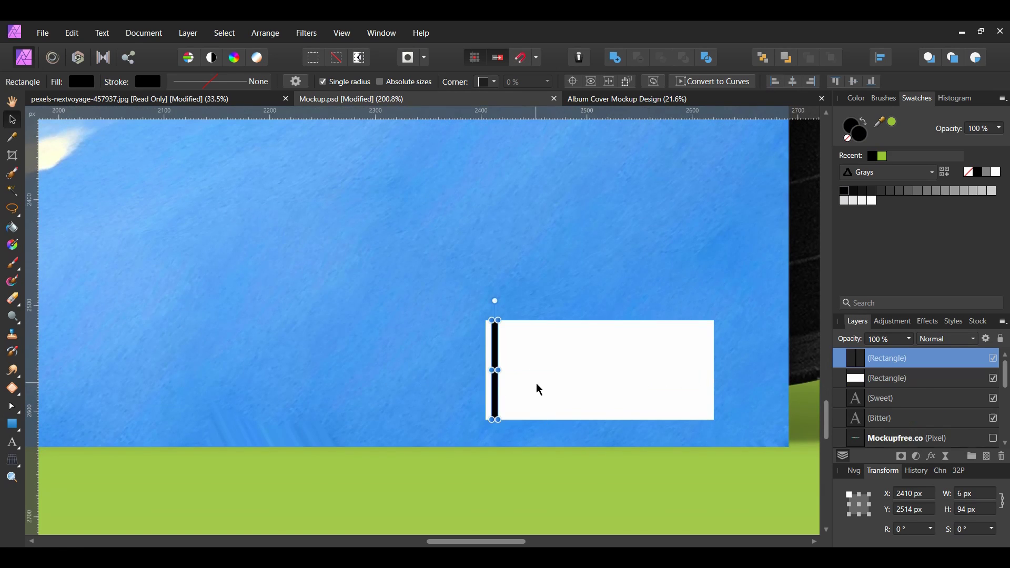
Step: Fill the white rectangle with repeated narrow black vertical bars by duplicating them across its width as a barcode
{"action": "key", "text": "ctrl+j"}
{"action": "left_click_drag", "start_coordinate": [497, 393], "coordinate": [507, 393]}
{"action": "key", "text": "ctrl+j"}
{"action": "key", "text": "ctrl+j"}
{"action": "key", "text": "ctrl+j"}
{"action": "key", "text": "ctrl+j"}
{"action": "key", "text": "ctrl+j"}
{"action": "key", "text": "ctrl+j"}
{"action": "key", "text": "ctrl+j"}
{"action": "key", "text": "ctrl+j"}
{"action": "key", "text": "ctrl+j"}
{"action": "key", "text": "ctrl+j"}
{"action": "key", "text": "ctrl+j"}
{"action": "key", "text": "ctrl+j"}
{"action": "key", "text": "ctrl+j"}
{"action": "key", "text": "ctrl+j"}
{"action": "key", "text": "ctrl+j"}
{"action": "key", "text": "ctrl+j"}
{"action": "key", "text": "ctrl+j"}
{"action": "key", "text": "ctrl+j"}
{"action": "key", "text": "ctrl+j"}
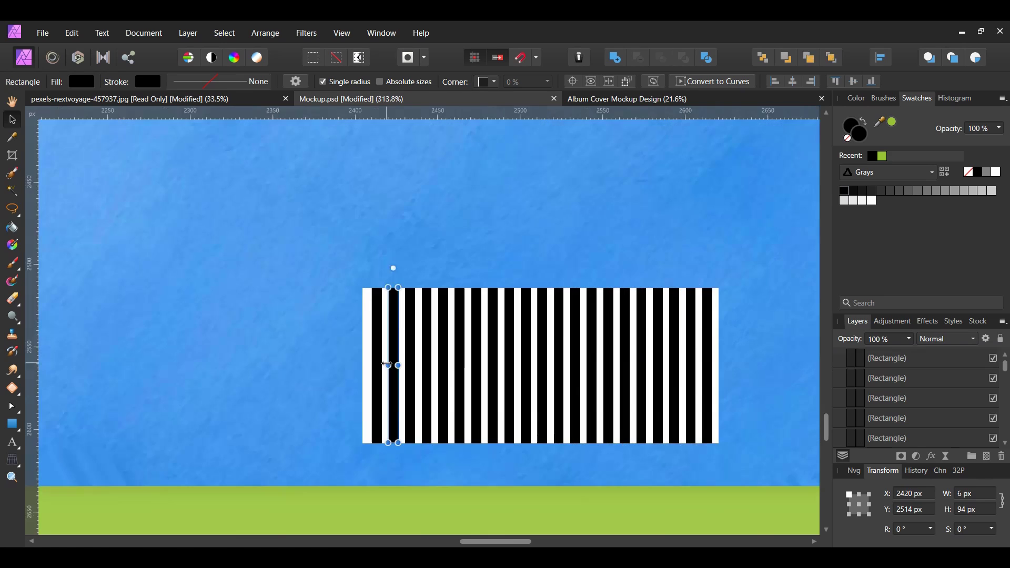
{"action": "left_click_drag", "start_coordinate": [386, 364], "coordinate": [389, 365]}
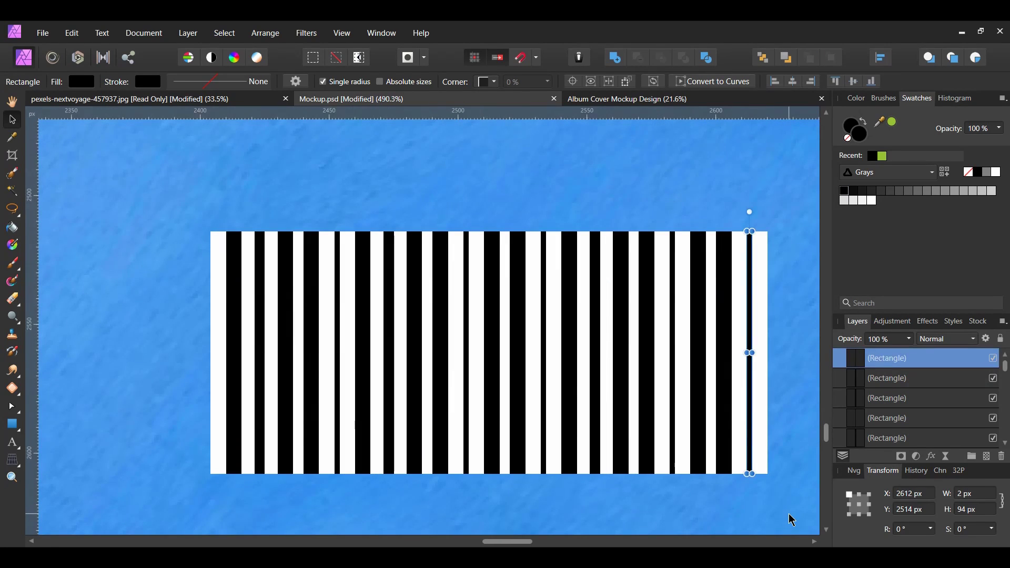
Step: Group all the barcode bars together with their white base rectangle
{"action": "scroll", "coordinate": [791, 520], "scroll_direction": "down", "scroll_amount": 1}
{"action": "scroll", "coordinate": [861, 379], "scroll_direction": "down", "scroll_amount": 2}
{"action": "left_click", "coordinate": [882, 420], "text": "shift"}
{"action": "key", "text": "ctrl+g"}
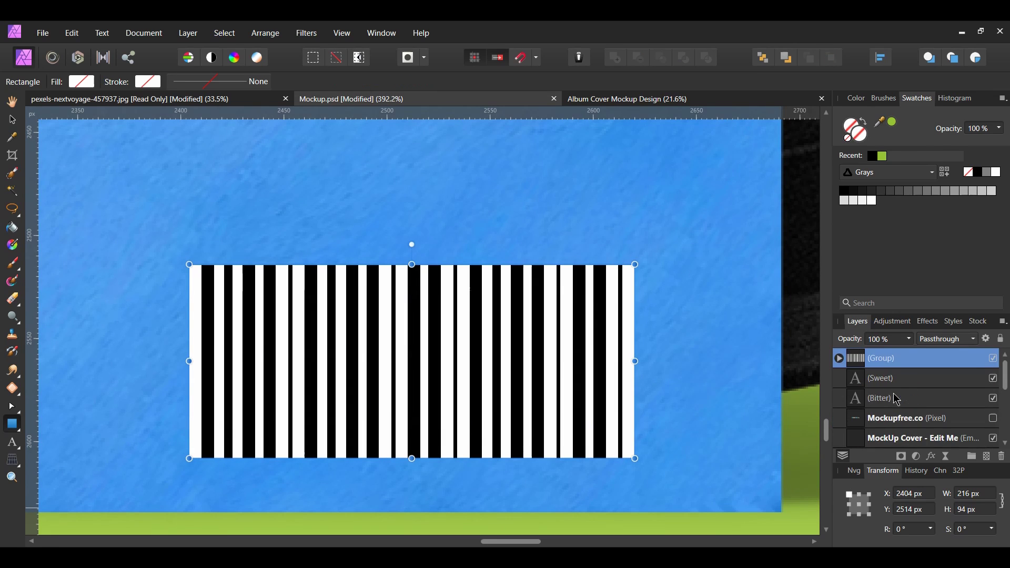
Step: Rename the group of barcode bars as Barcode
{"action": "double_click", "coordinate": [886, 358]}
{"action": "type", "text": "Barcode"}
{"action": "key", "text": "Return"}
Step: Draw a rectangle in the cover's lower-left corner, duplicate it into a stack of three strips, and fill the middle strip white
{"action": "scroll", "coordinate": [90, 379], "scroll_direction": "left", "scroll_amount": 15}
{"action": "left_click_drag", "start_coordinate": [88, 374], "coordinate": [277, 403]}
{"action": "key", "text": "ctrl+j"}
{"action": "key", "text": "ctrl+j"}
{"action": "key", "text": "v"}
{"action": "left_click_drag", "start_coordinate": [206, 389], "coordinate": [205, 444]}
{"action": "left_click", "coordinate": [905, 357]}
{"action": "left_click", "coordinate": [997, 173]}
Step: Add the white artistic texts "PARENTAL" on the upper black strip and "EXPLICIT CONTENT" on the lower black strip
{"action": "left_click", "coordinate": [16, 450]}
{"action": "left_click", "coordinate": [37, 442]}
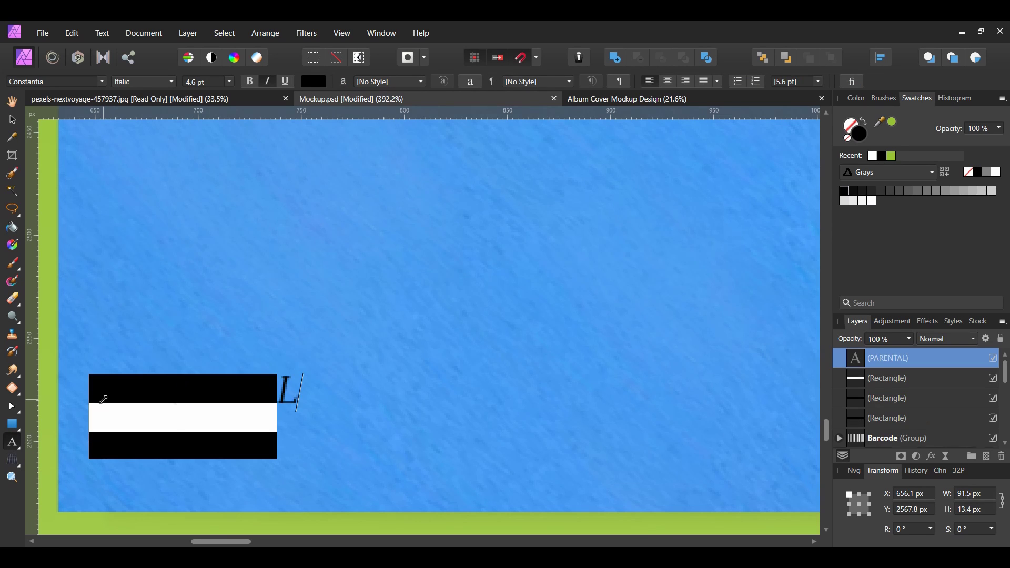
{"action": "key", "text": "ctrl+a"}
{"action": "left_click", "coordinate": [996, 172]}
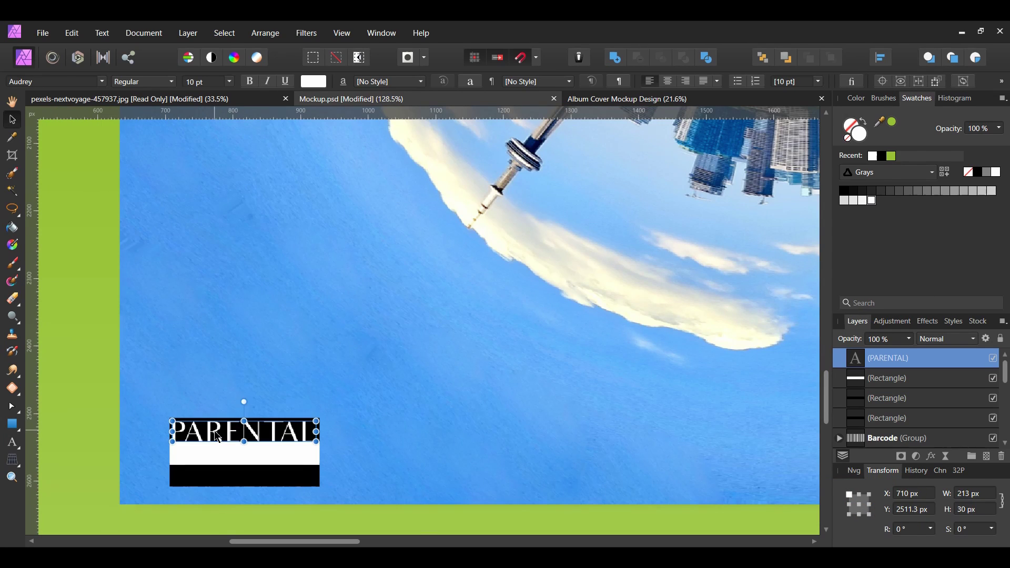
{"action": "left_click_drag", "start_coordinate": [218, 438], "coordinate": [211, 481]}
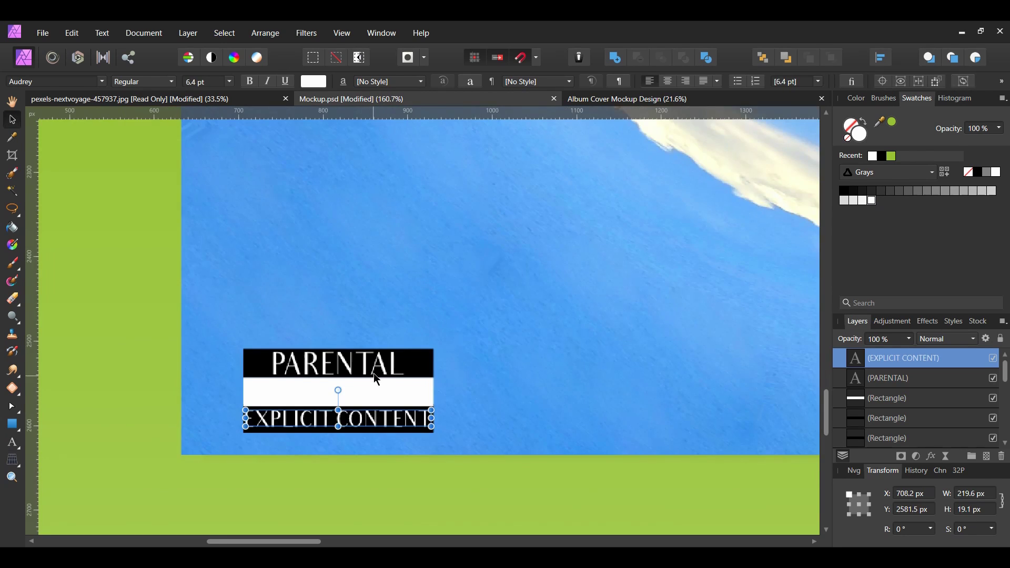
Step: Add the artistic text "ADVISORY" in black for the white middle strip of the warning label
{"action": "left_click", "coordinate": [375, 372]}
{"action": "left_click_drag", "start_coordinate": [371, 364], "coordinate": [369, 388], "text": "ctrl"}
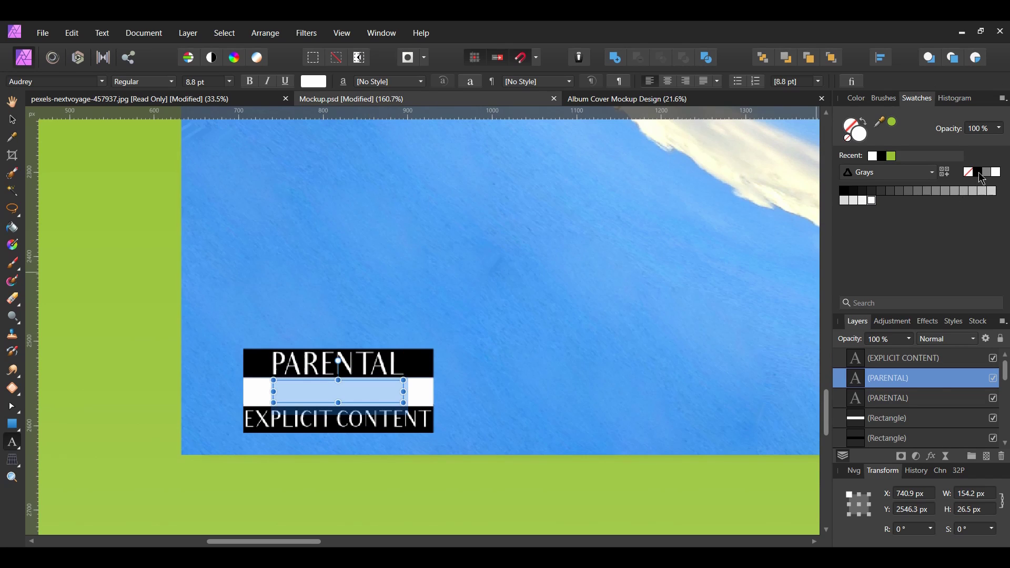
{"action": "left_click", "coordinate": [980, 174]}
{"action": "type", "text": "ADVISORY"}
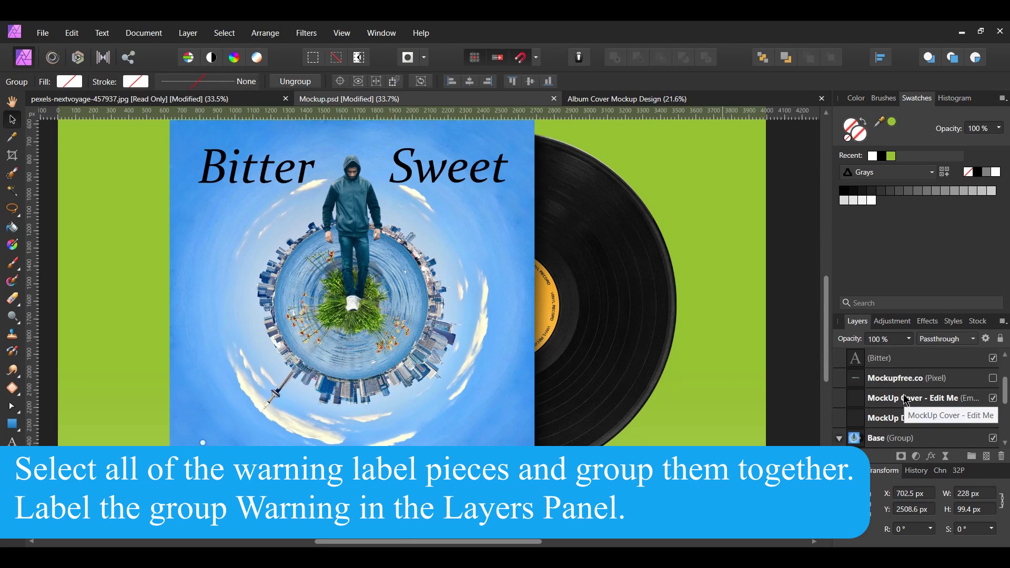
{"action": "scroll", "coordinate": [910, 394], "scroll_direction": "up", "scroll_amount": 2}
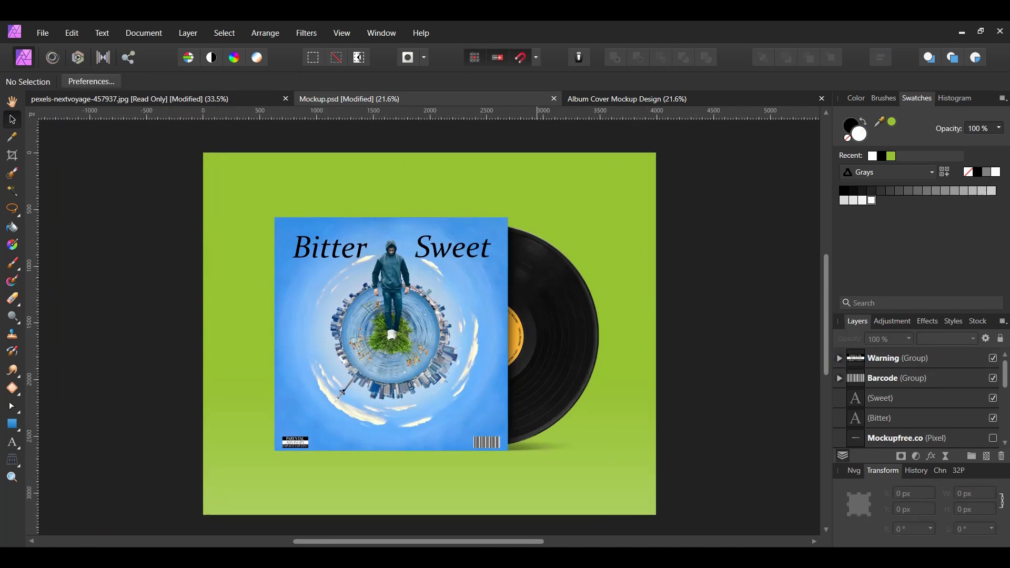